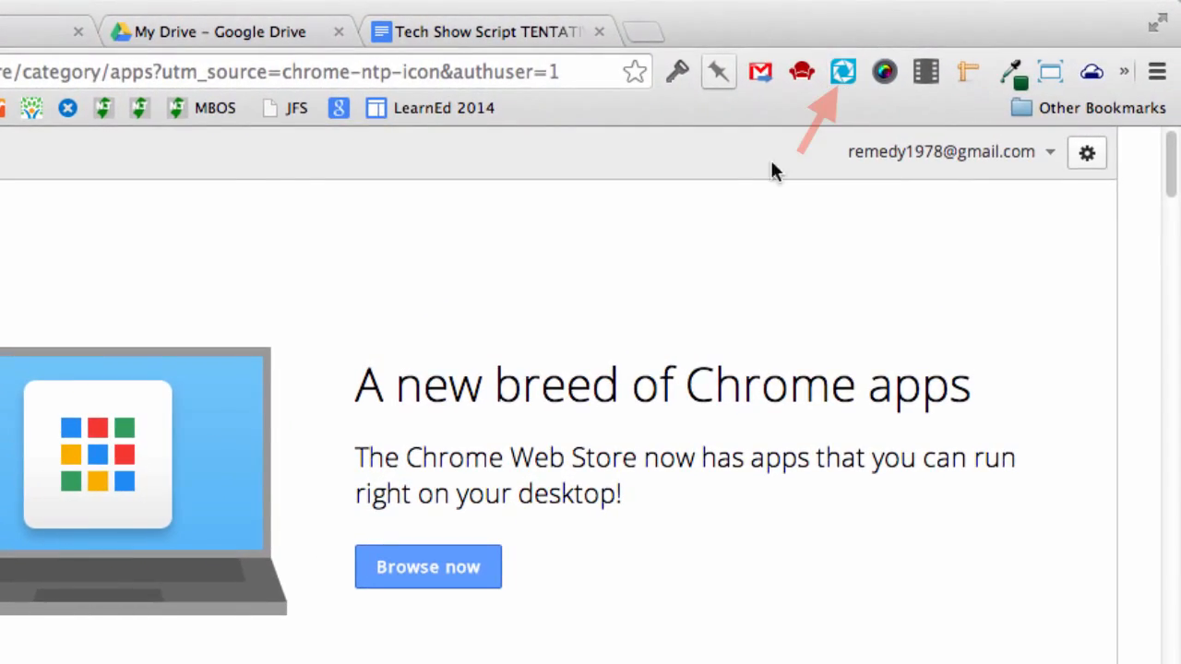
Search the Chrome Web Store for "snagit" and view the installed apps page.
{"action": "left_click", "coordinate": [42, 31]}
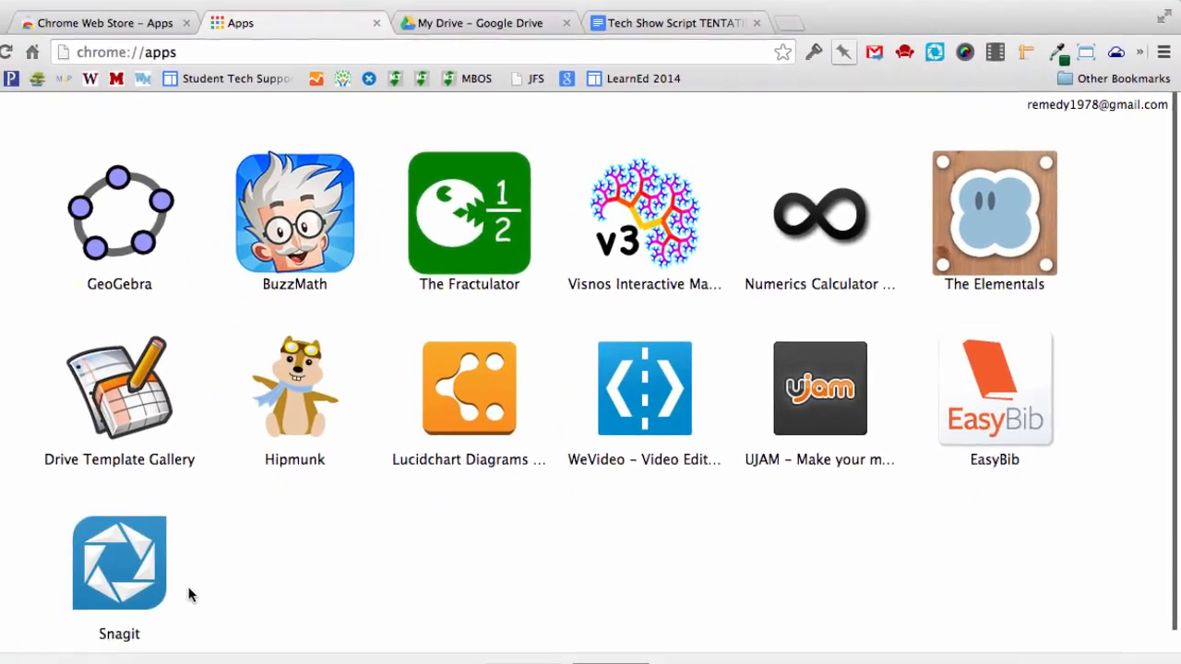
{"action": "left_click", "coordinate": [176, 23]}
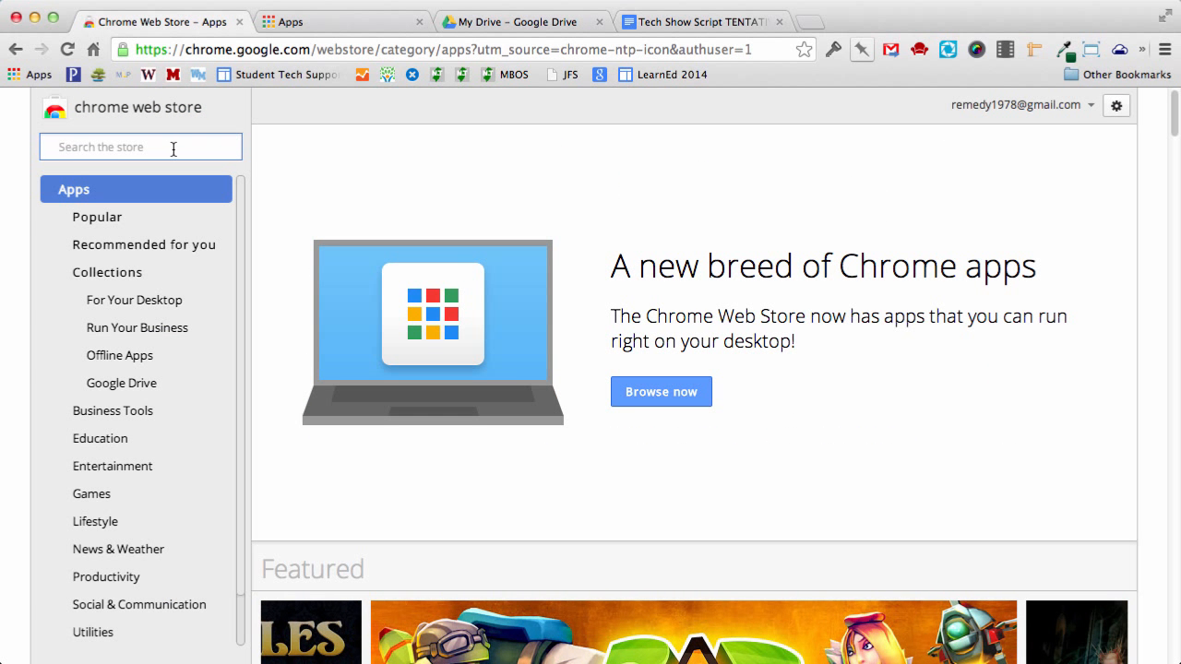
{"action": "type", "text": "snagit"}
{"action": "key", "text": "Return"}
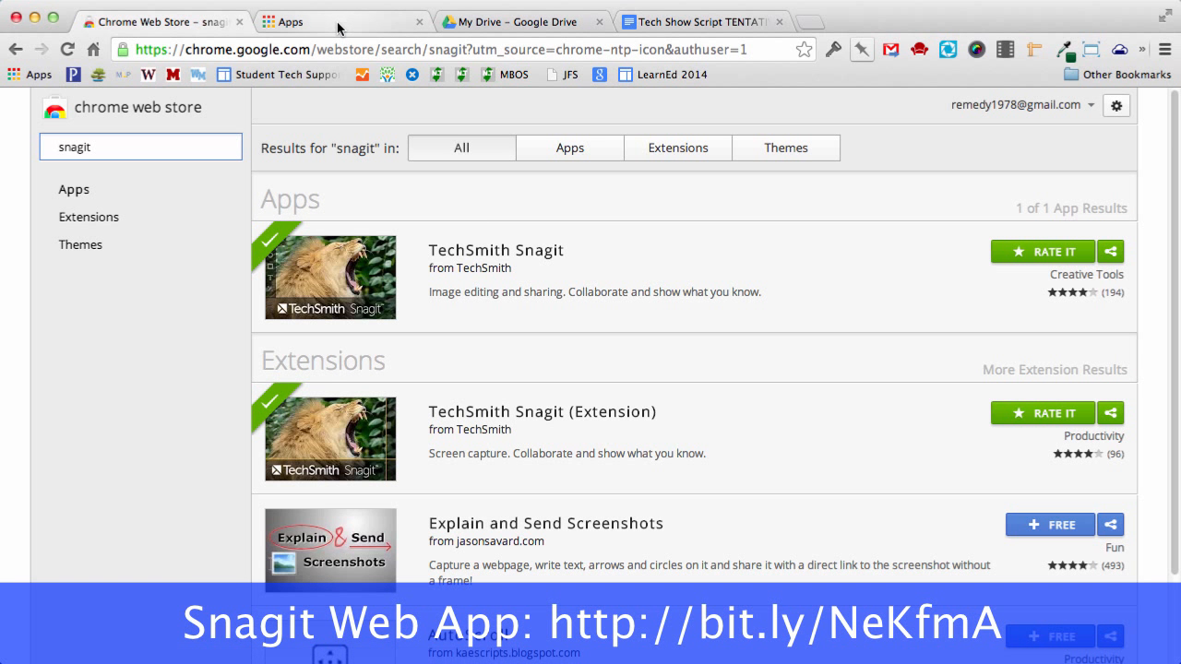
{"action": "left_click", "coordinate": [337, 21]}
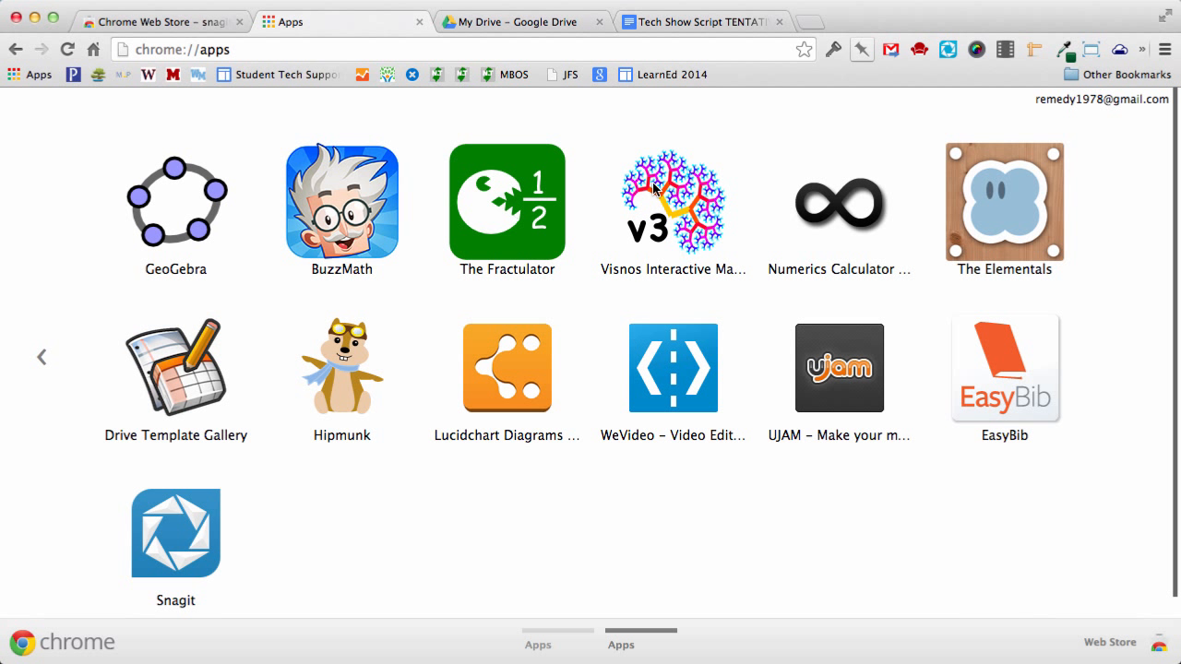
Capture an area of about 1243 x 593 pixels of the Tech Show Script document with Snagit and name it "Sample Capture".
{"action": "left_click", "coordinate": [671, 25]}
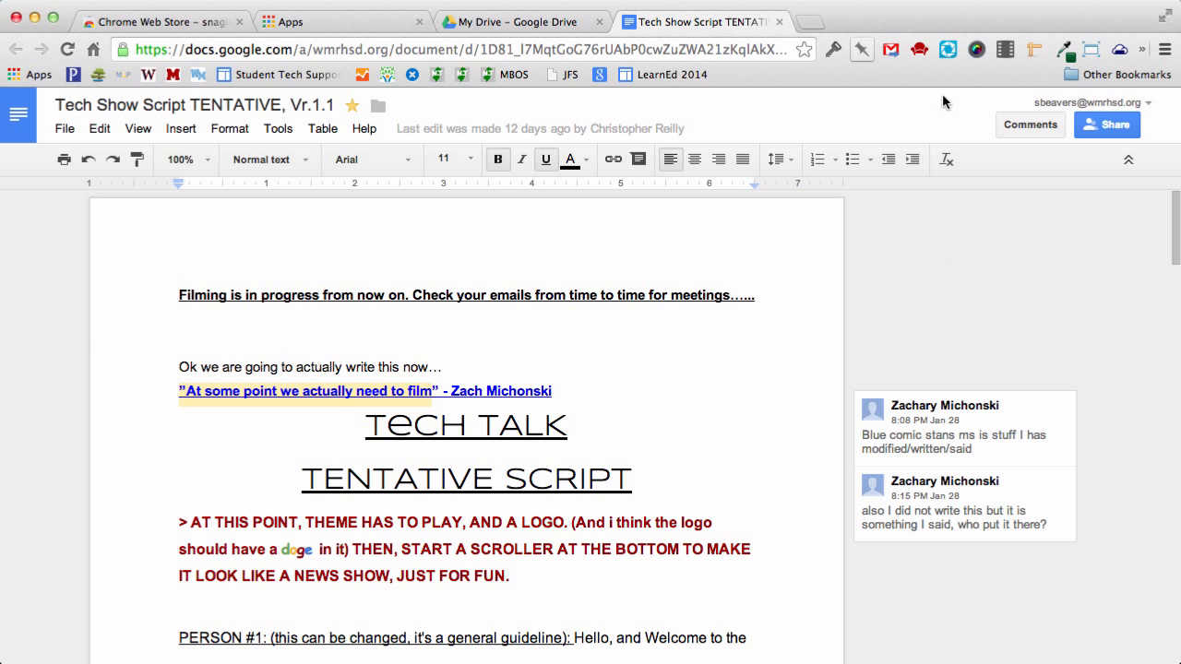
{"action": "left_click", "coordinate": [947, 53]}
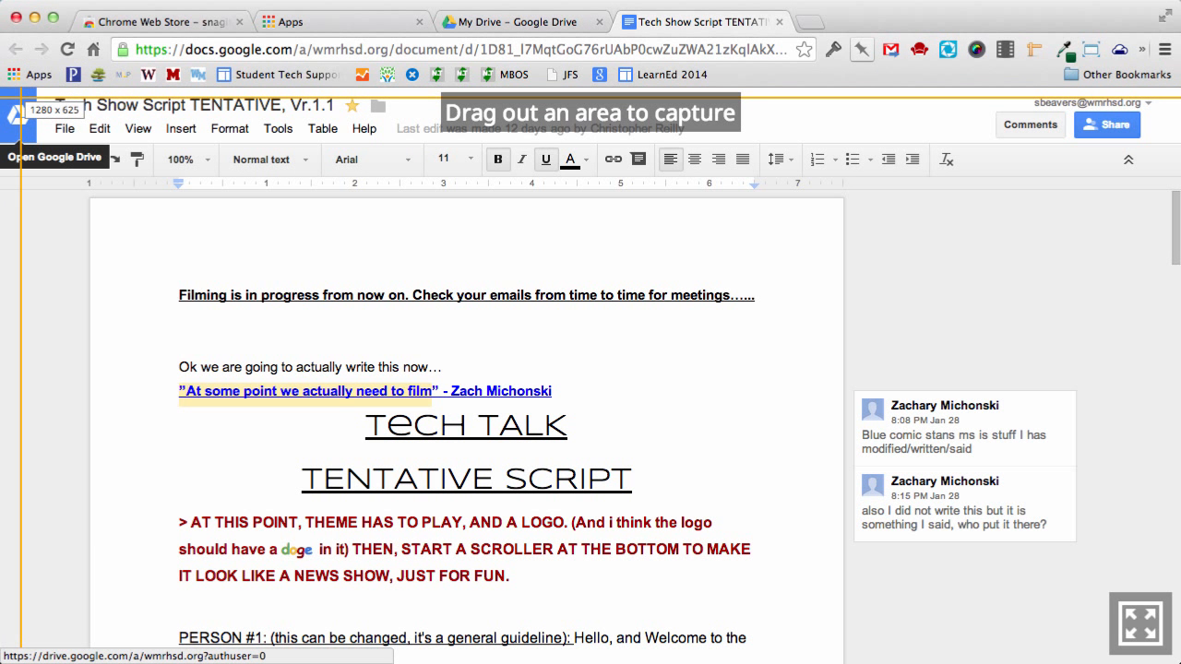
{"action": "left_click_drag", "start_coordinate": [21, 93], "coordinate": [1010, 602]}
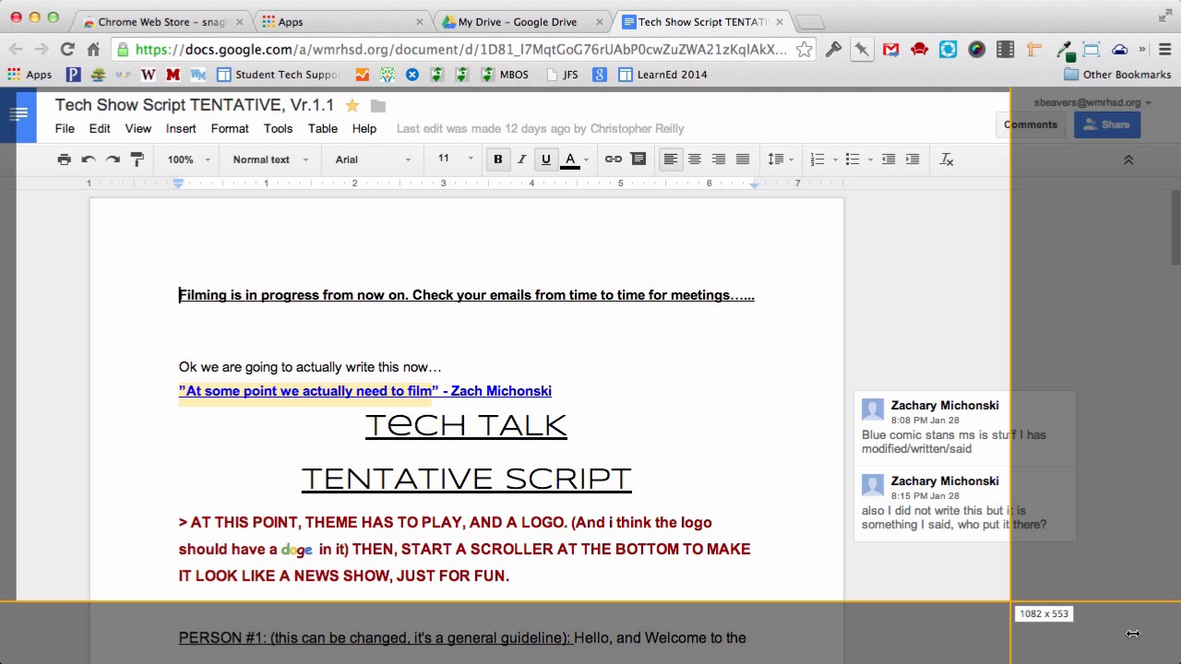
{"action": "left_click_drag", "start_coordinate": [1133, 634], "coordinate": [1164, 639]}
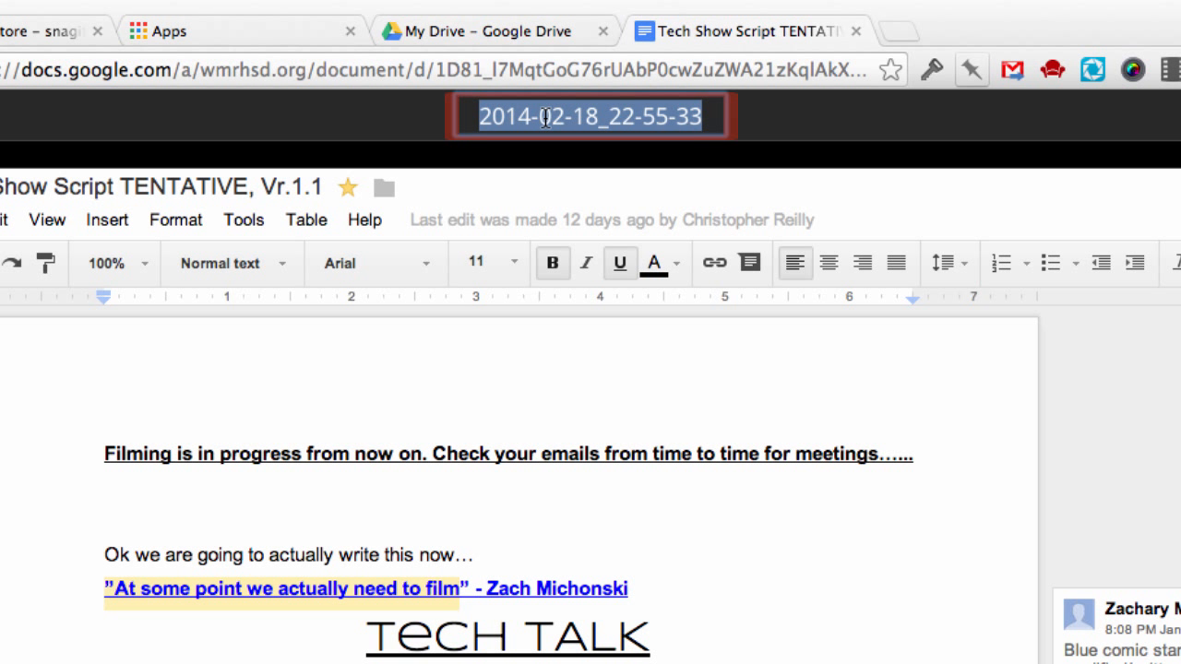
{"action": "type", "text": "Sample Capture"}
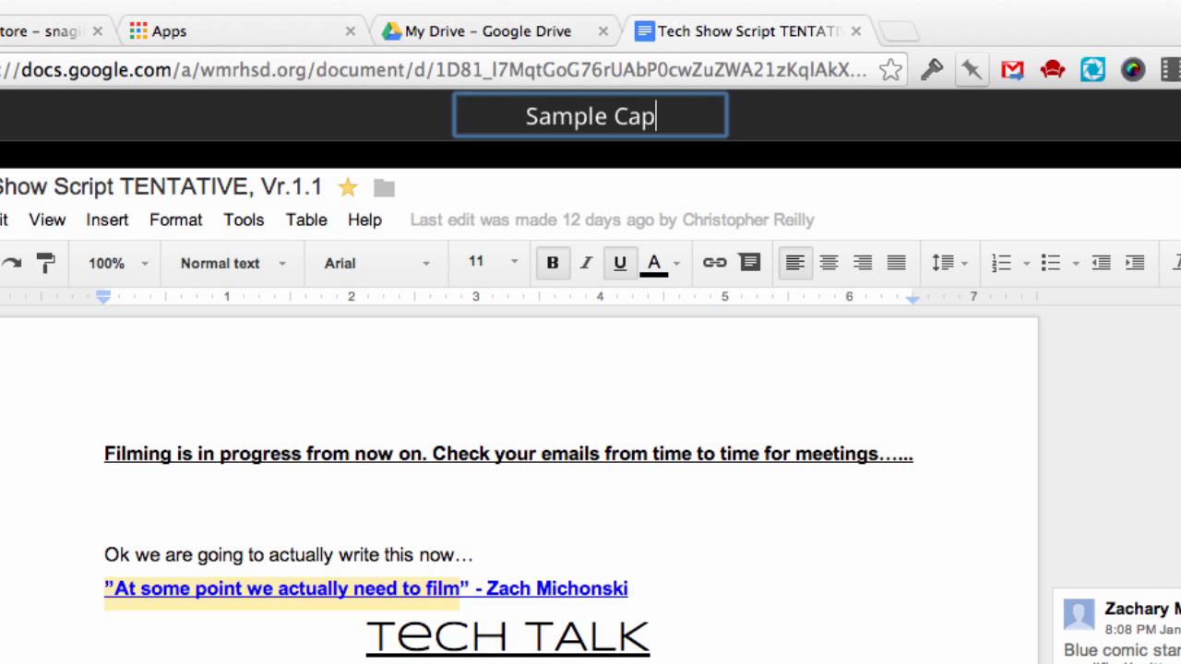
{"action": "key", "text": "Return"}
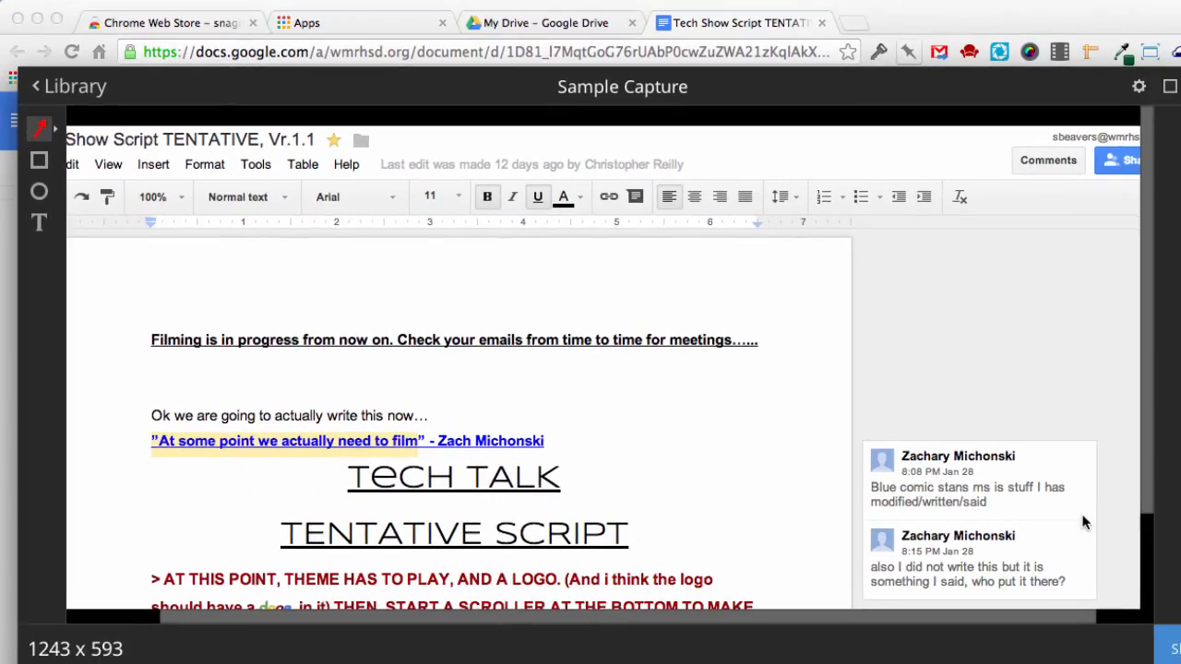
Draw a red rectangle around the two margin comments in the capture and resize it to fit closely around them.
{"action": "scroll", "coordinate": [1134, 505], "scroll_direction": "down", "scroll_amount": 3}
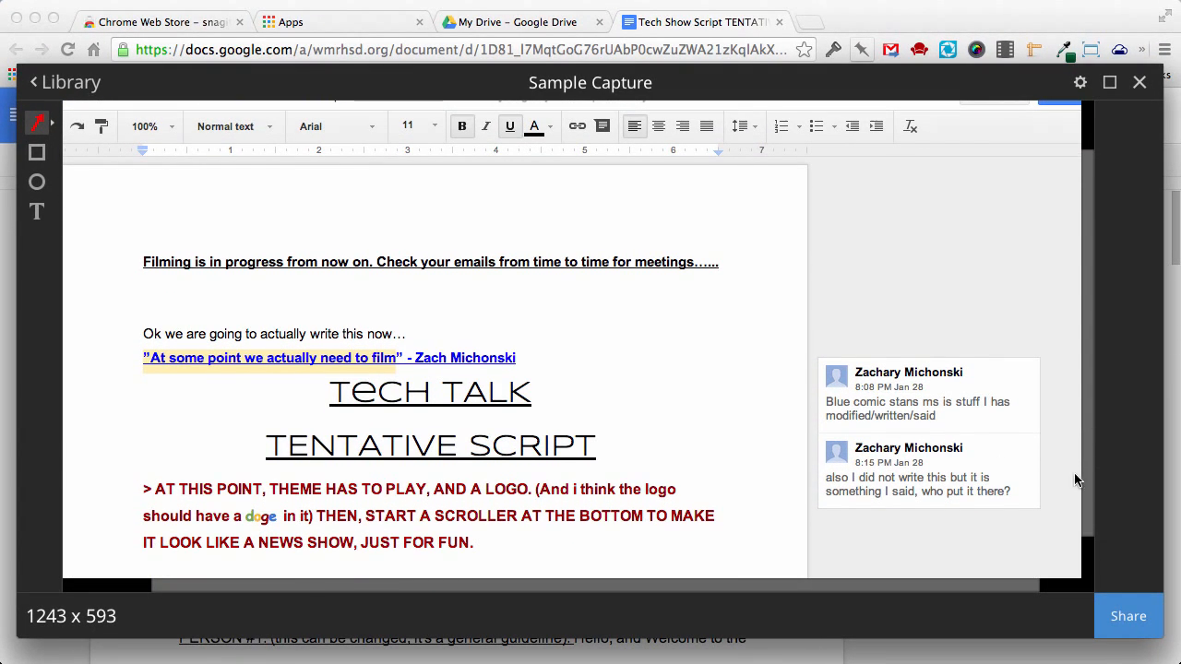
{"action": "left_click", "coordinate": [38, 155]}
{"action": "left_click", "coordinate": [51, 157]}
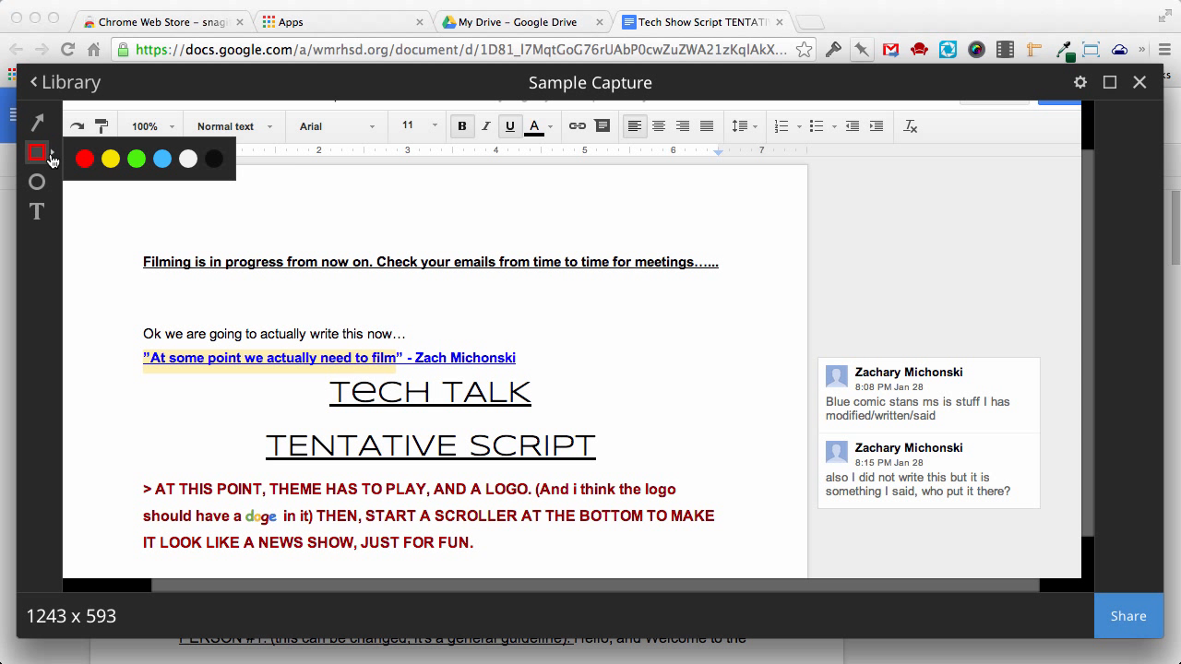
{"action": "left_click", "coordinate": [85, 165]}
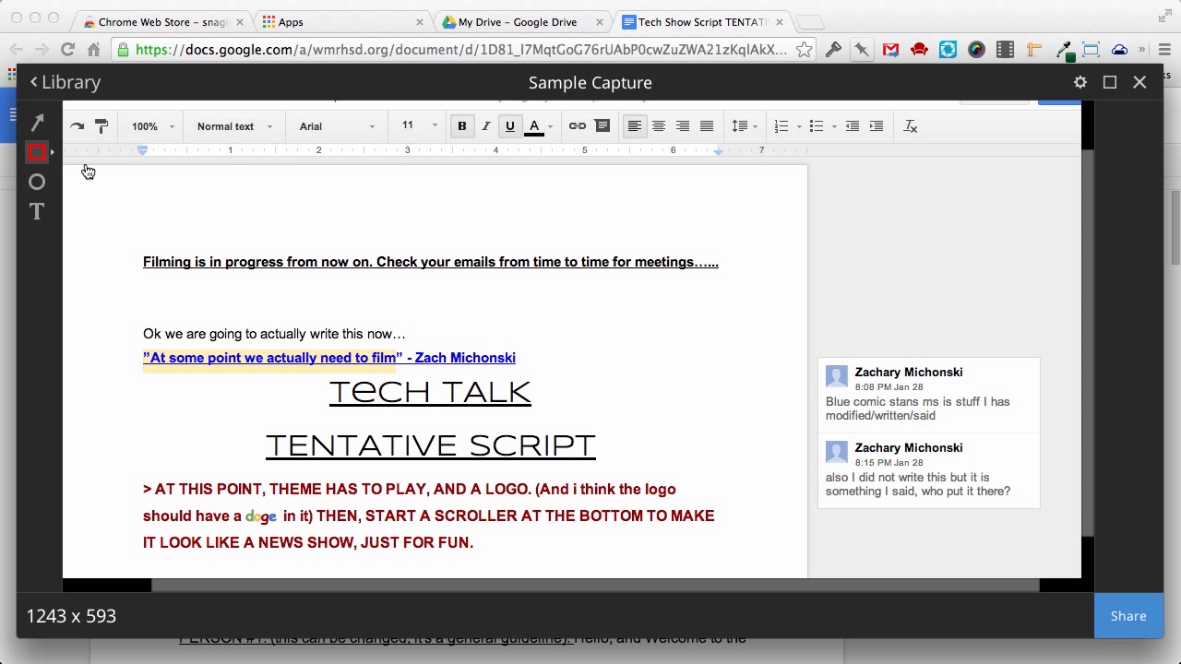
{"action": "left_click_drag", "start_coordinate": [812, 338], "coordinate": [1048, 521]}
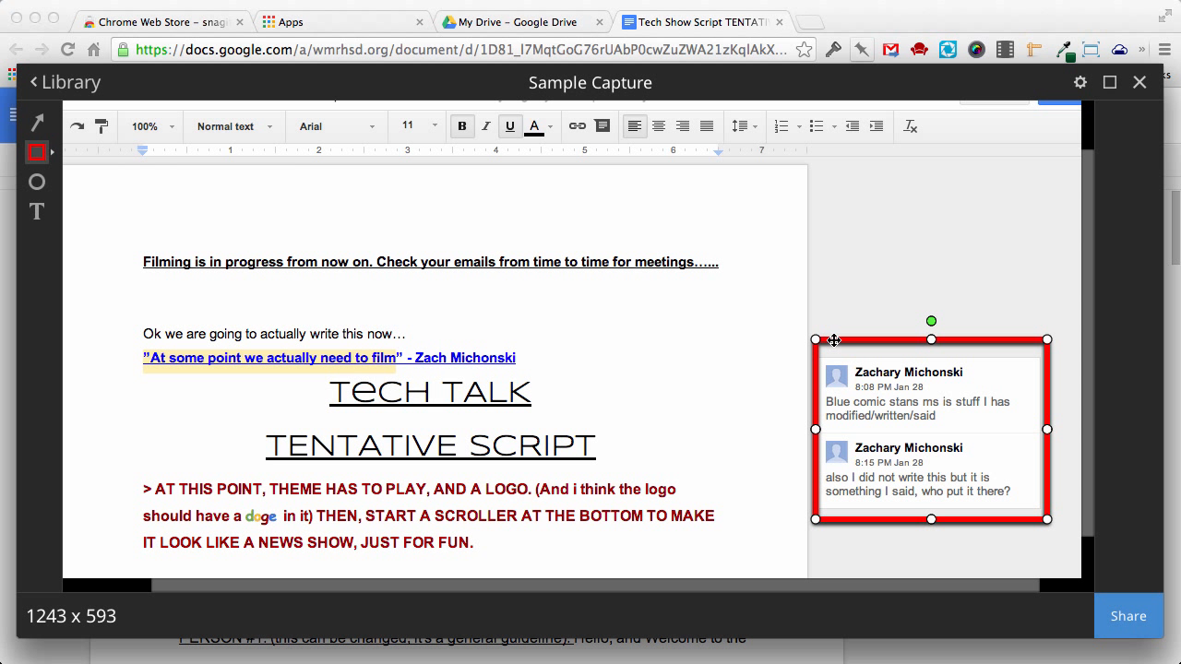
{"action": "left_click_drag", "start_coordinate": [818, 340], "coordinate": [815, 351]}
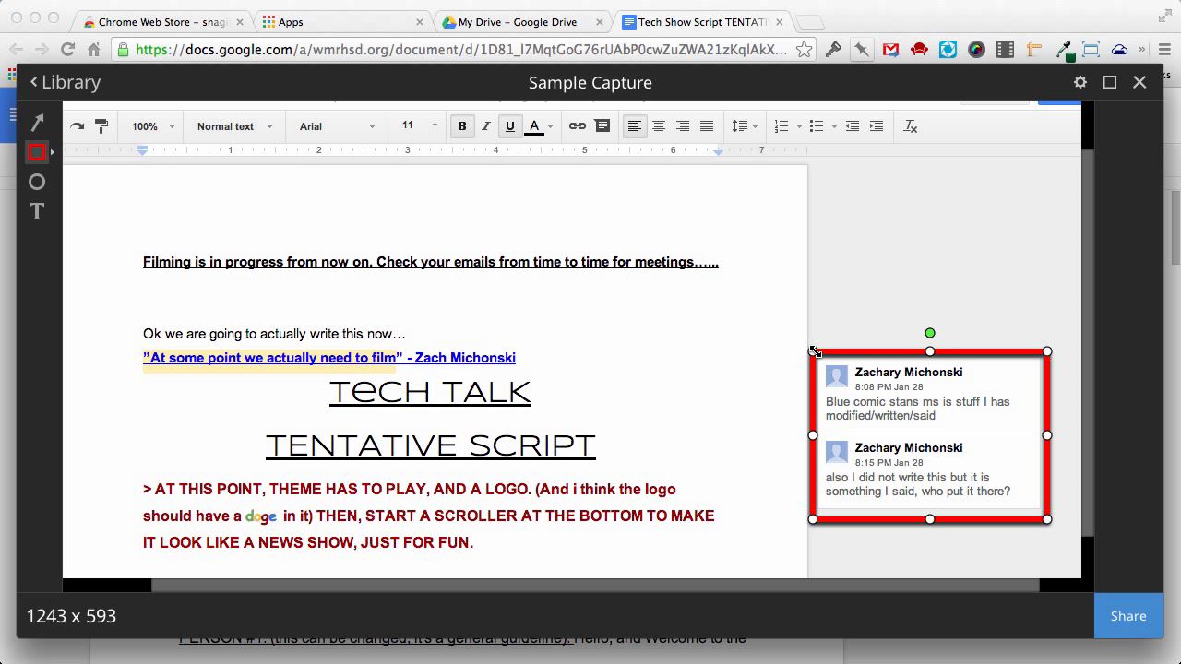
{"action": "left_click_drag", "start_coordinate": [931, 520], "coordinate": [931, 512]}
{"action": "left_click", "coordinate": [929, 540]}
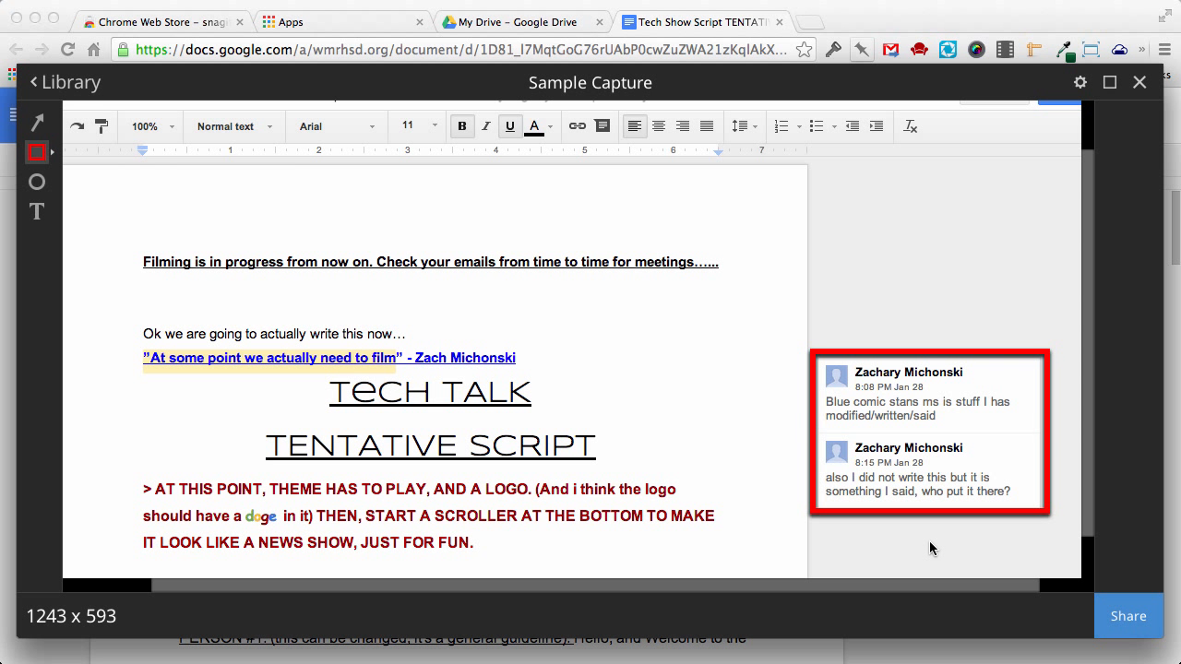
Draw a red arrow from beside the "Tentative Script" heading towards the rectangle around the comments.
{"action": "left_click", "coordinate": [39, 127]}
{"action": "left_click", "coordinate": [53, 127]}
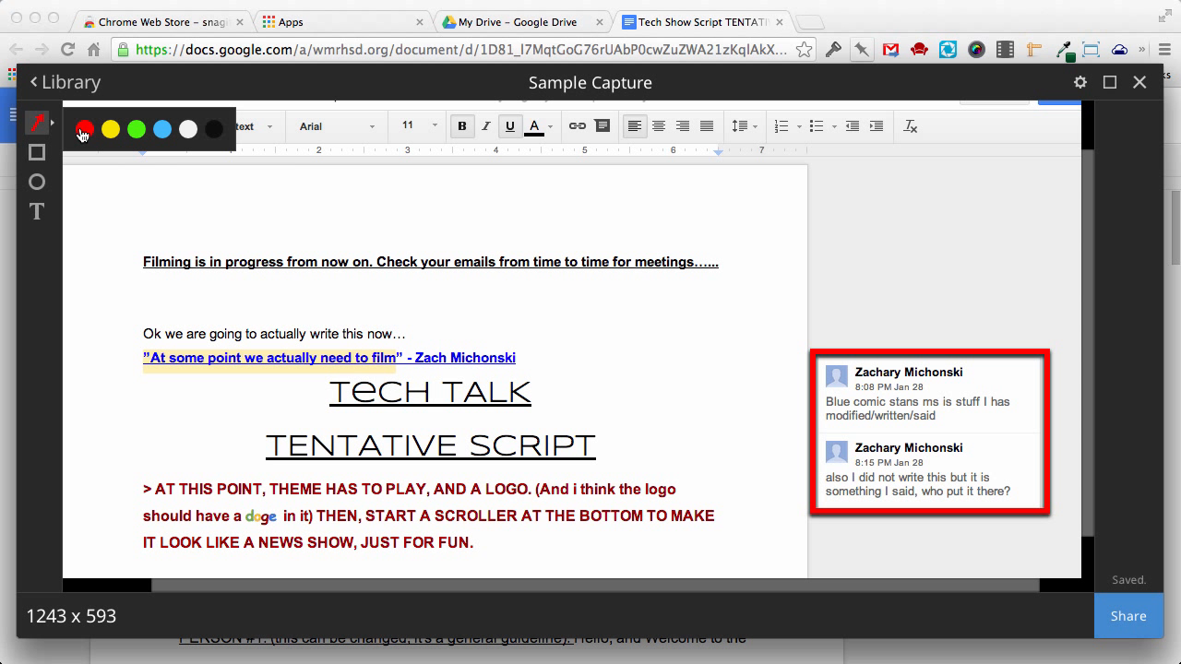
{"action": "left_click", "coordinate": [83, 130]}
{"action": "left_click_drag", "start_coordinate": [646, 433], "coordinate": [789, 403]}
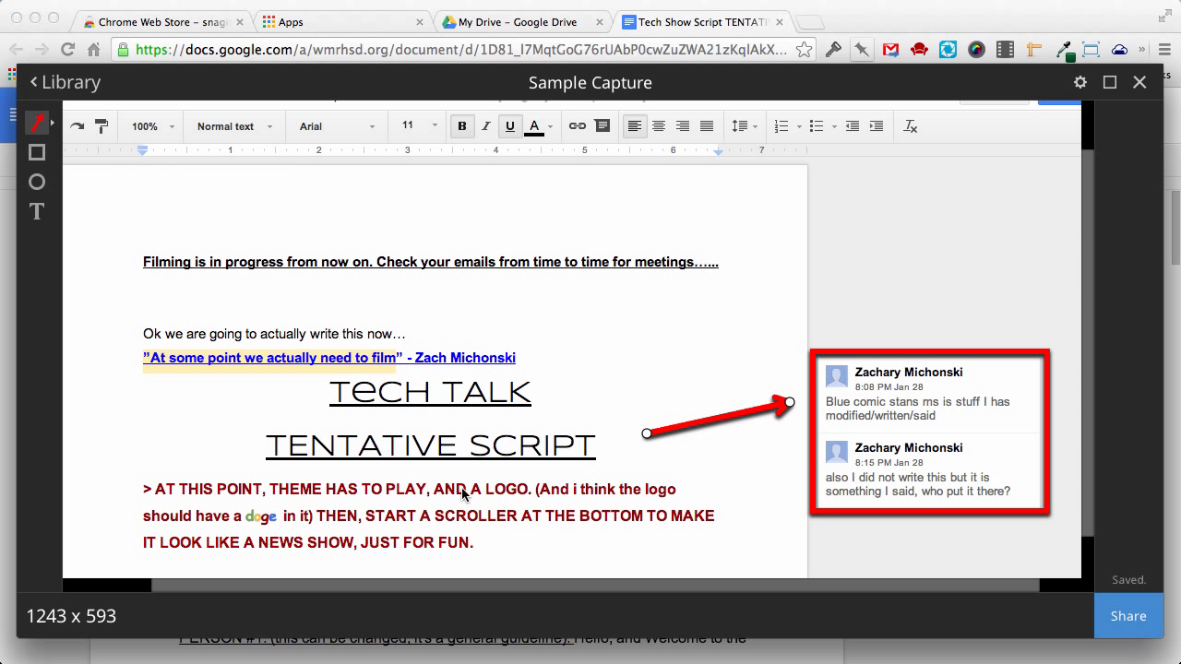
Draw a blue ellipse around the highlighted quote line above the "Tech Talk" heading.
{"action": "left_click", "coordinate": [38, 187]}
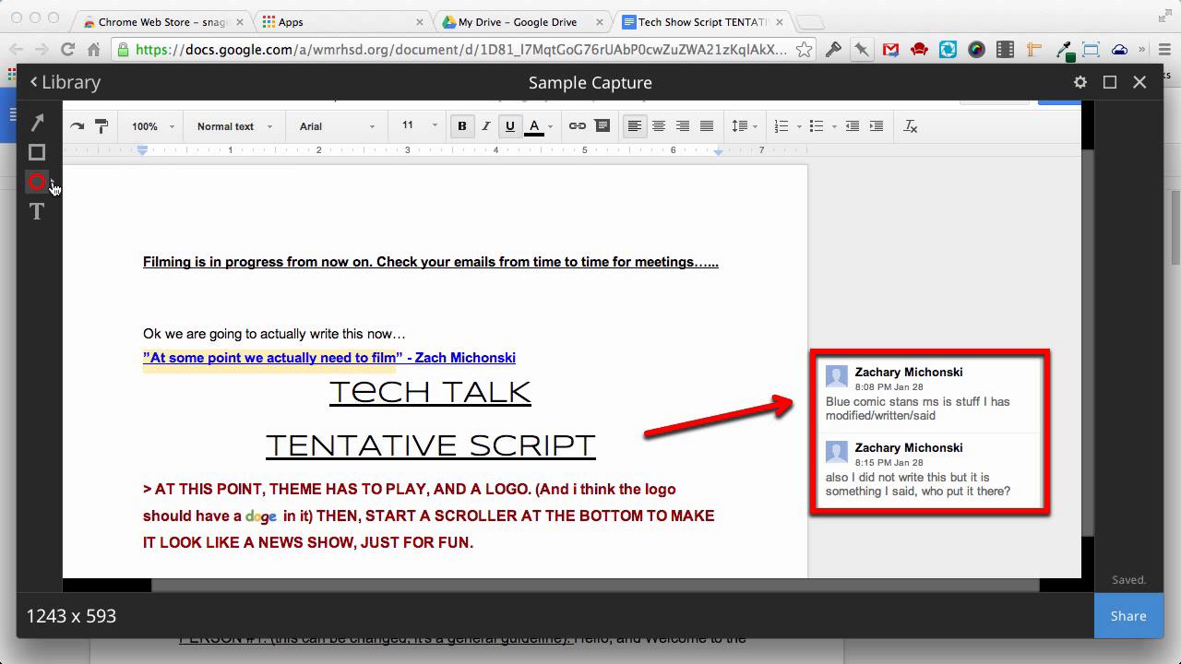
{"action": "left_click", "coordinate": [52, 183]}
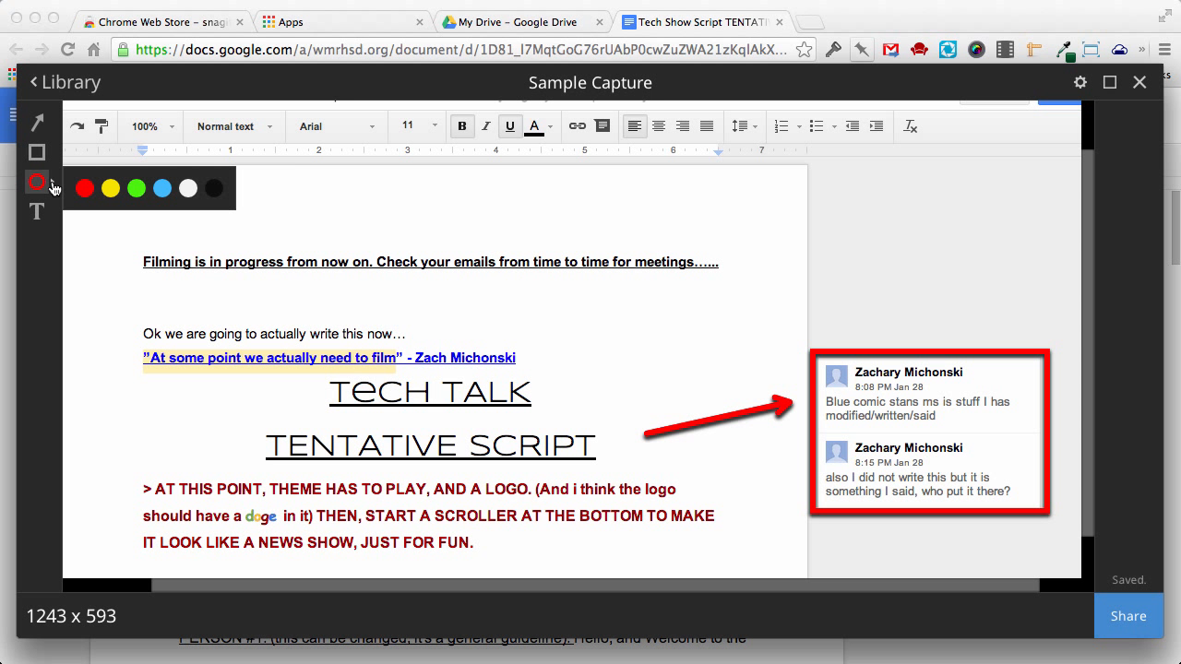
{"action": "left_click", "coordinate": [162, 191]}
{"action": "left_click_drag", "start_coordinate": [130, 314], "coordinate": [540, 397]}
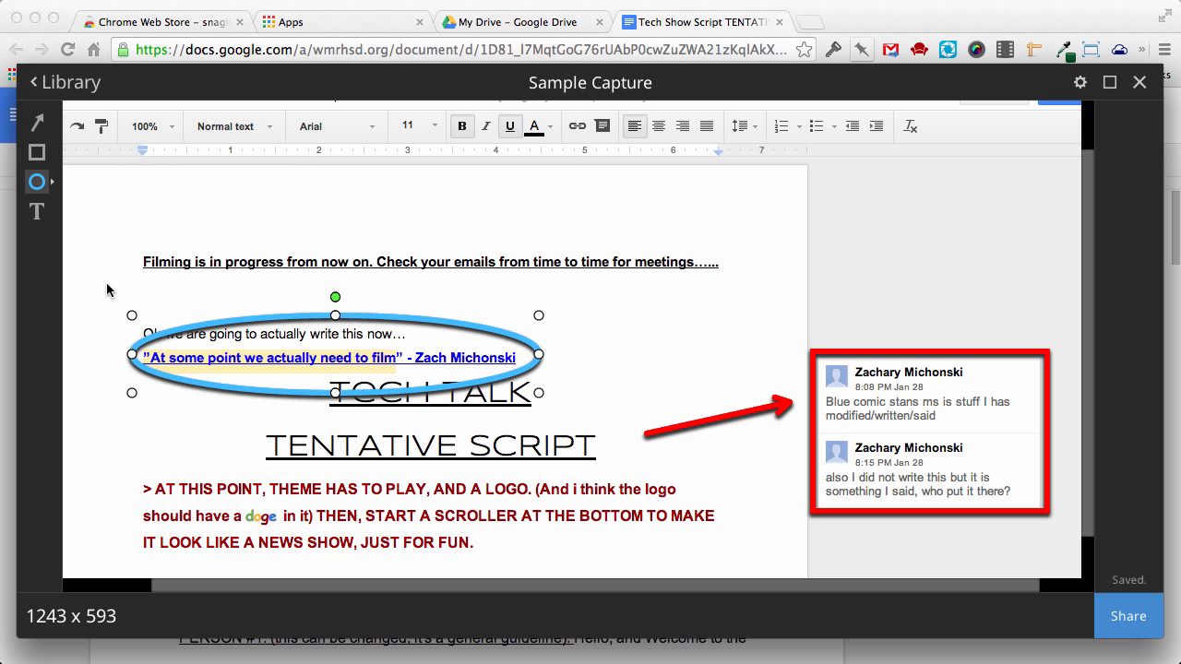
Add the red text "This is a comment" at size 23 and place it just above the red rectangle.
{"action": "left_click", "coordinate": [44, 220]}
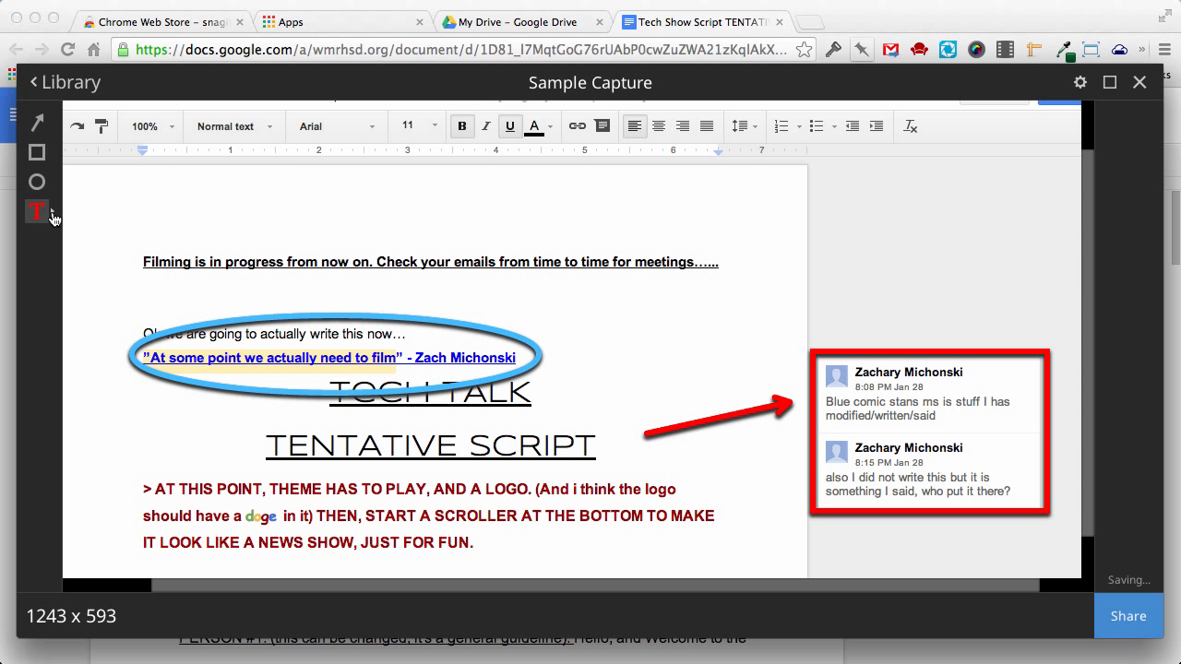
{"action": "left_click", "coordinate": [53, 212]}
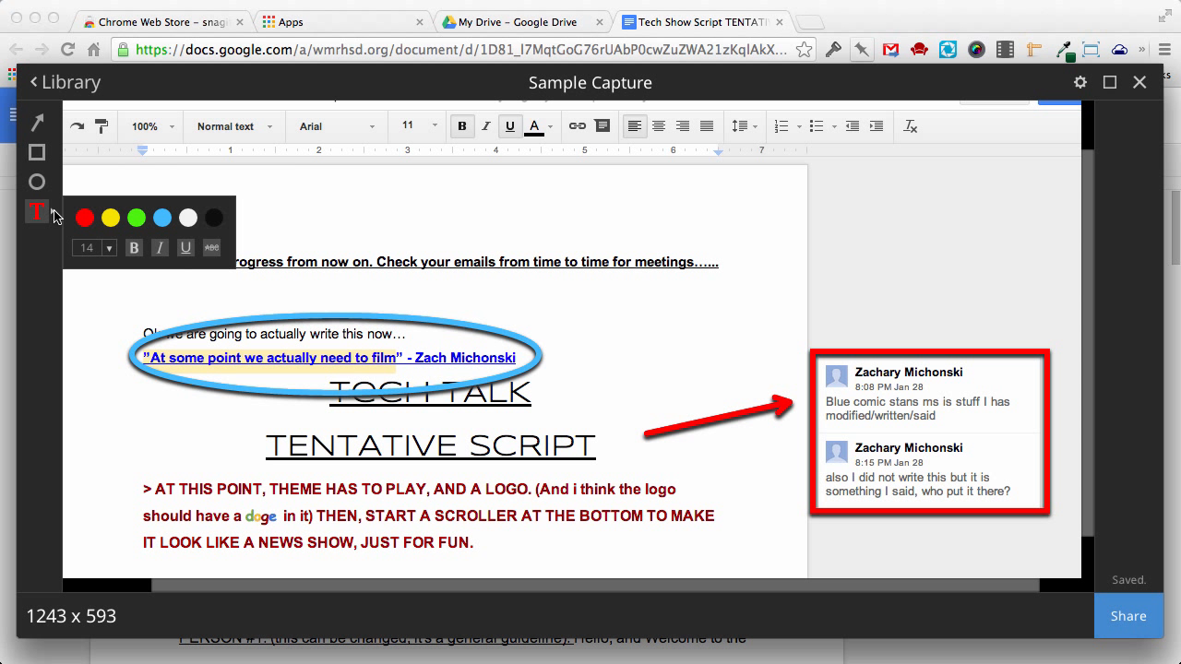
{"action": "left_click", "coordinate": [110, 250]}
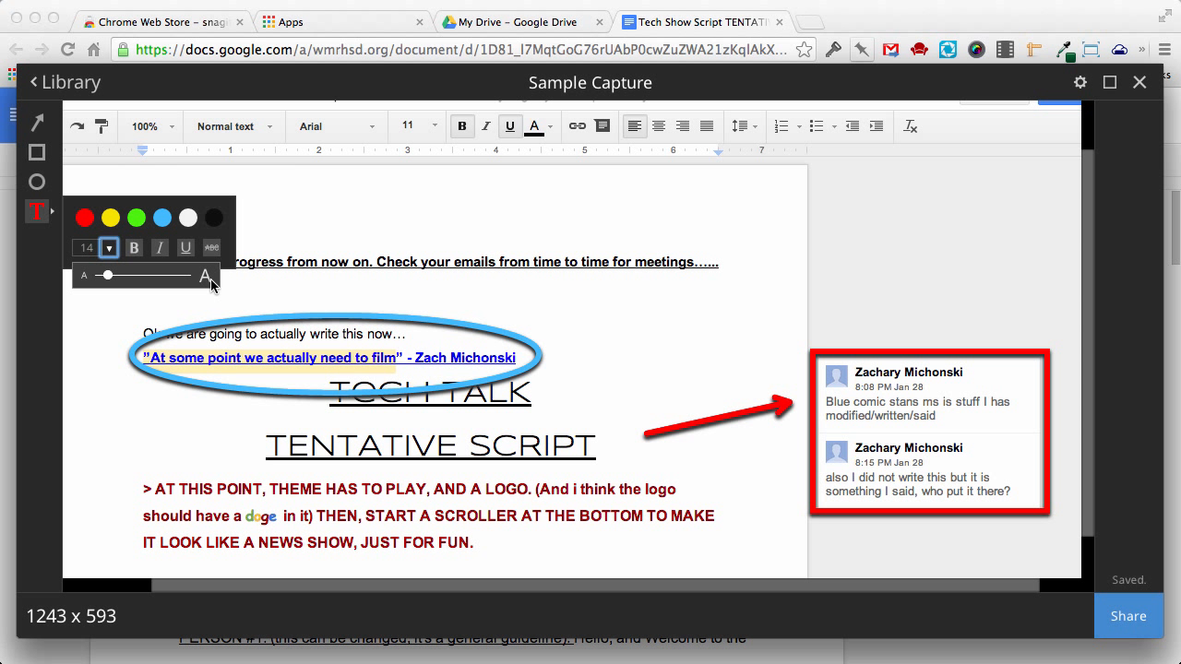
{"action": "left_click_drag", "start_coordinate": [110, 276], "coordinate": [125, 280]}
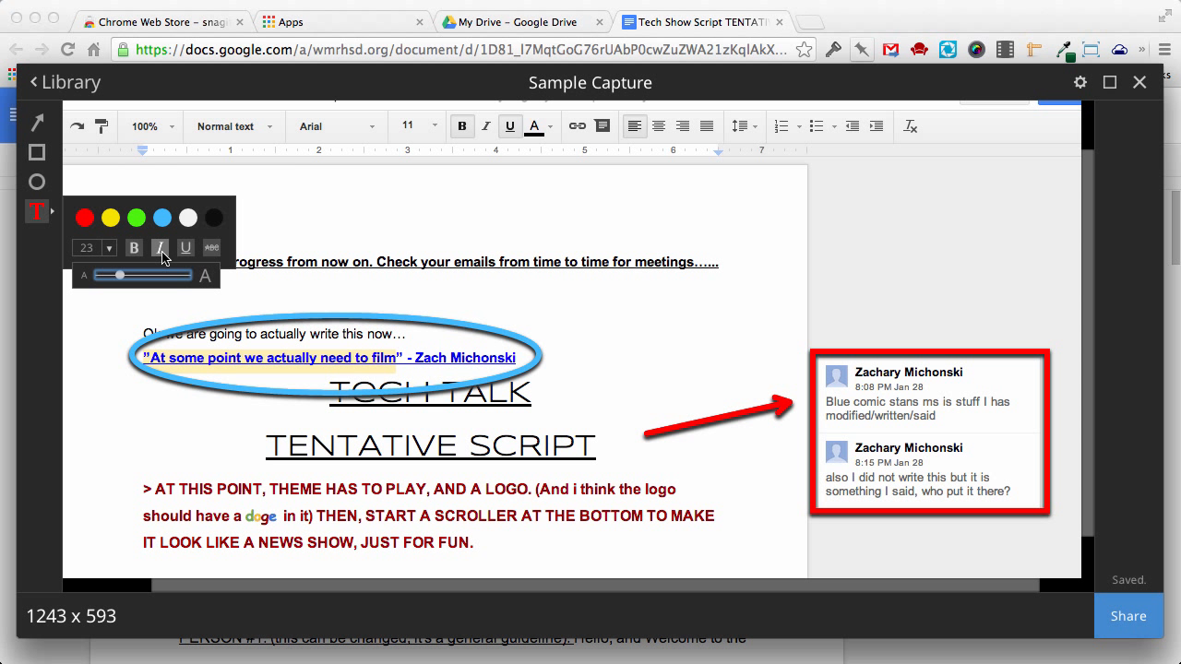
{"action": "left_click", "coordinate": [88, 362]}
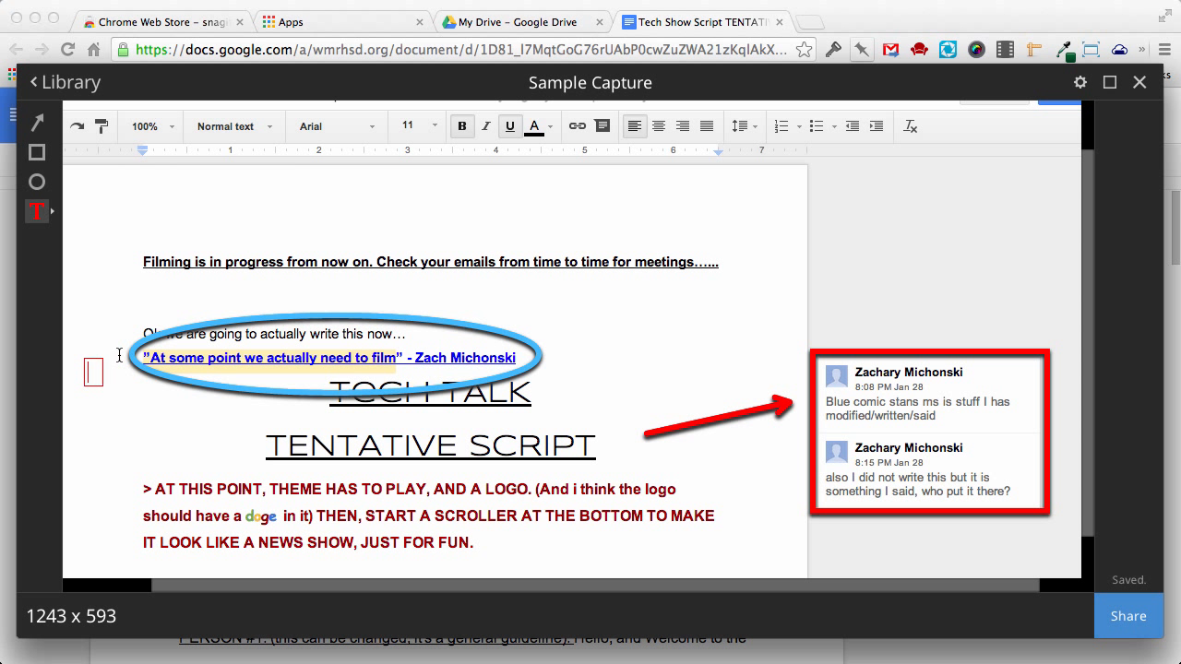
{"action": "type", "text": "Ths"}
{"action": "key", "text": "BackSpace"}
{"action": "type", "text": "is is a"}
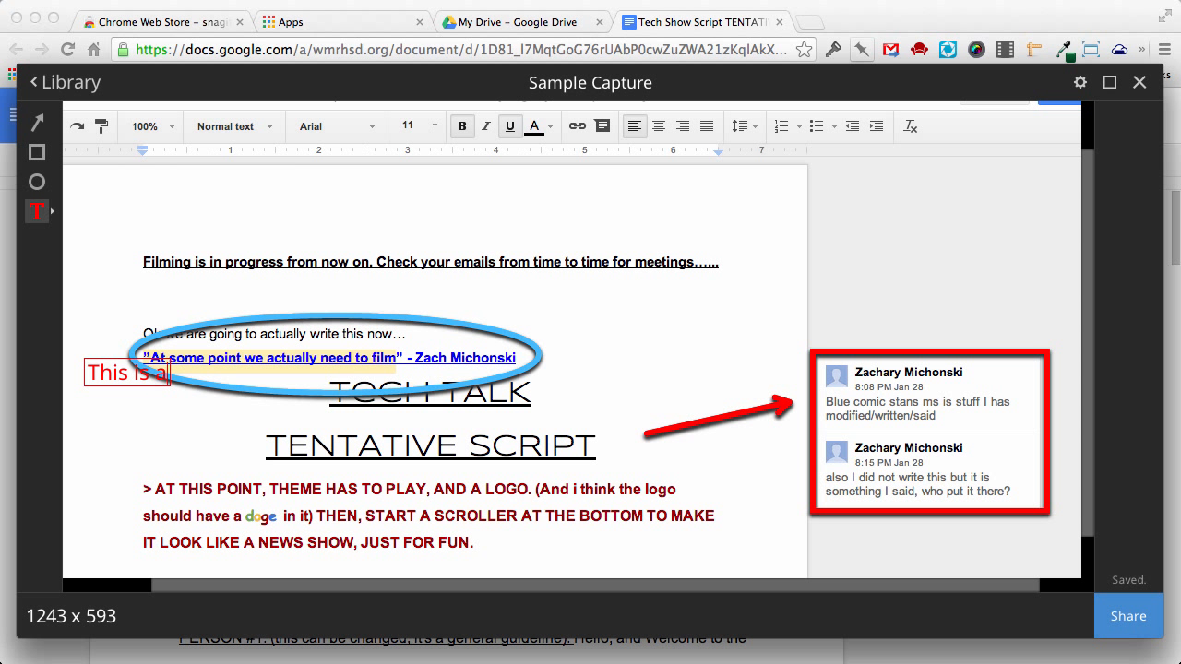
{"action": "type", "text": " comment"}
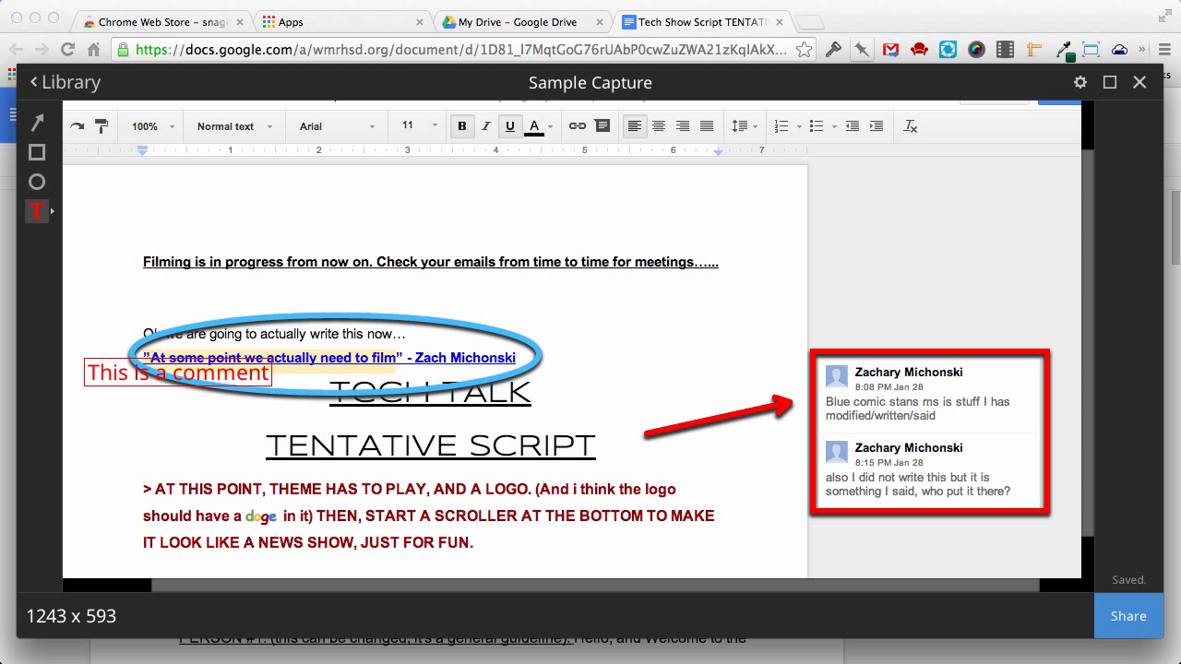
{"action": "left_click", "coordinate": [160, 400]}
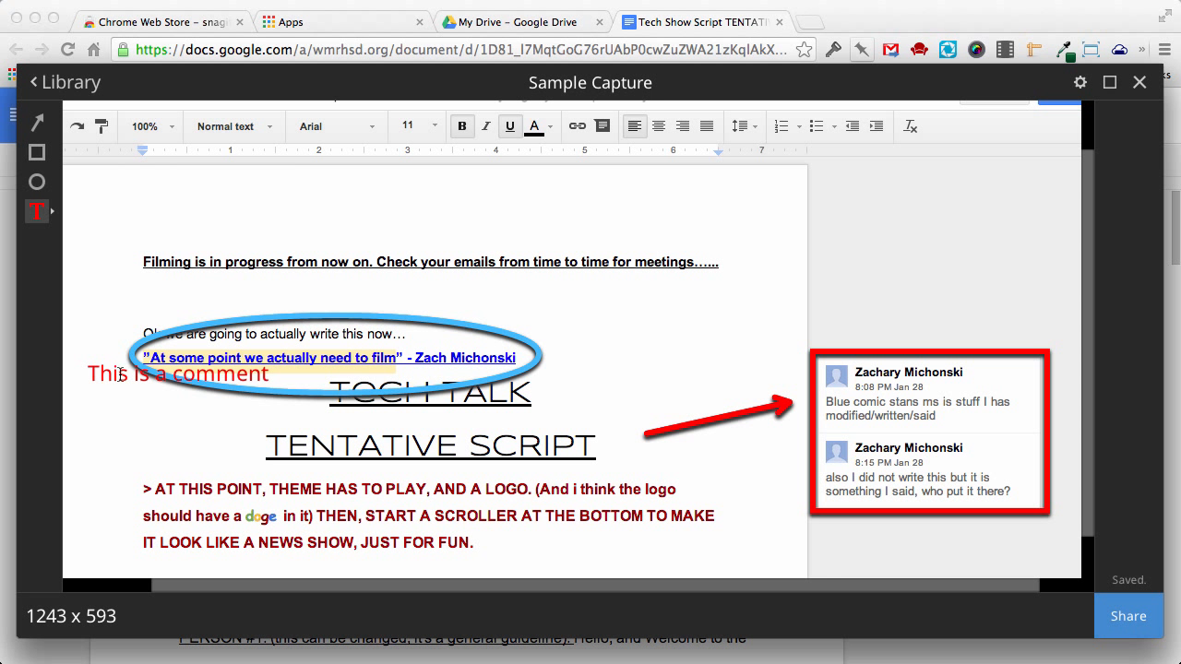
{"action": "mouse_move", "coordinate": [212, 373]}
{"action": "left_mouse_down"}
{"action": "mouse_move", "coordinate": [1075, 325]}
{"action": "mouse_move", "coordinate": [968, 323]}
{"action": "left_mouse_up"}
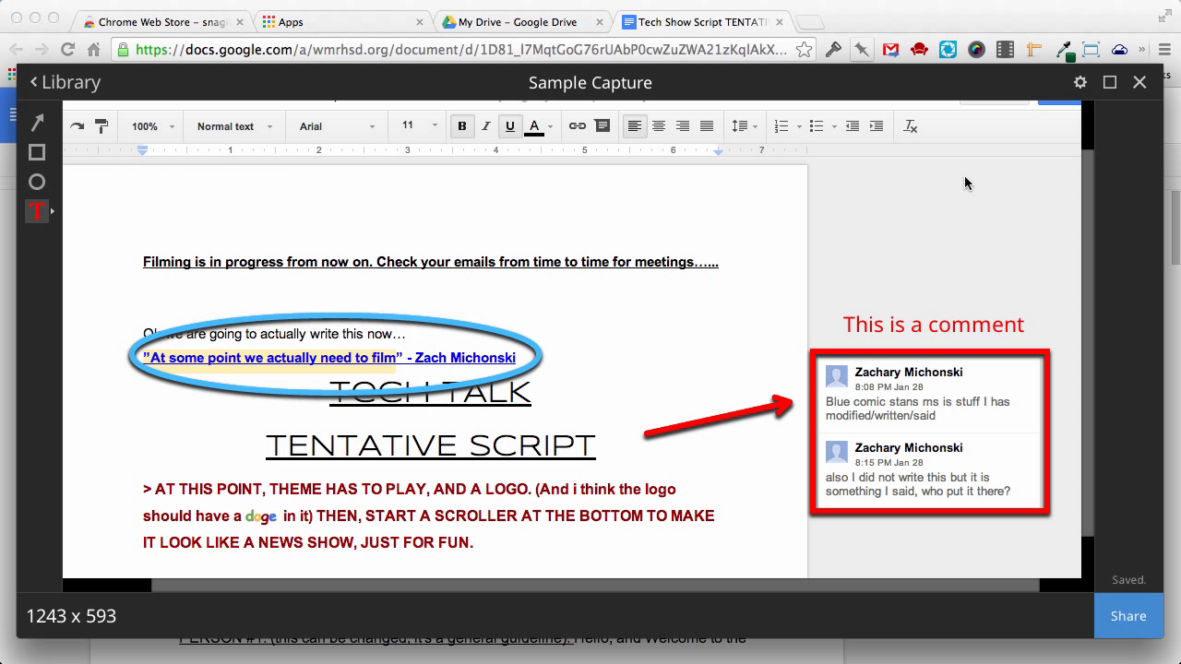
Shift the blue ellipse around the quote slightly and delete it from the capture.
{"action": "left_click", "coordinate": [539, 344]}
{"action": "mouse_move", "coordinate": [526, 340]}
{"action": "left_mouse_down"}
{"action": "mouse_move", "coordinate": [605, 308]}
{"action": "mouse_move", "coordinate": [513, 331]}
{"action": "left_mouse_up"}
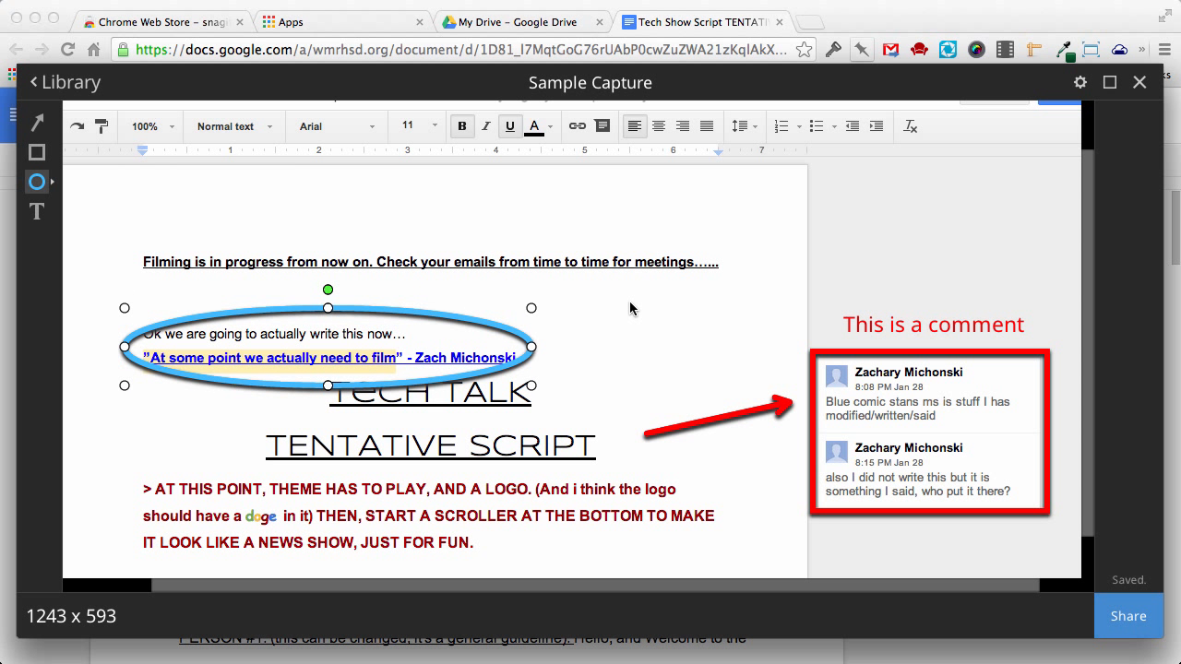
{"action": "key", "text": "Delete"}
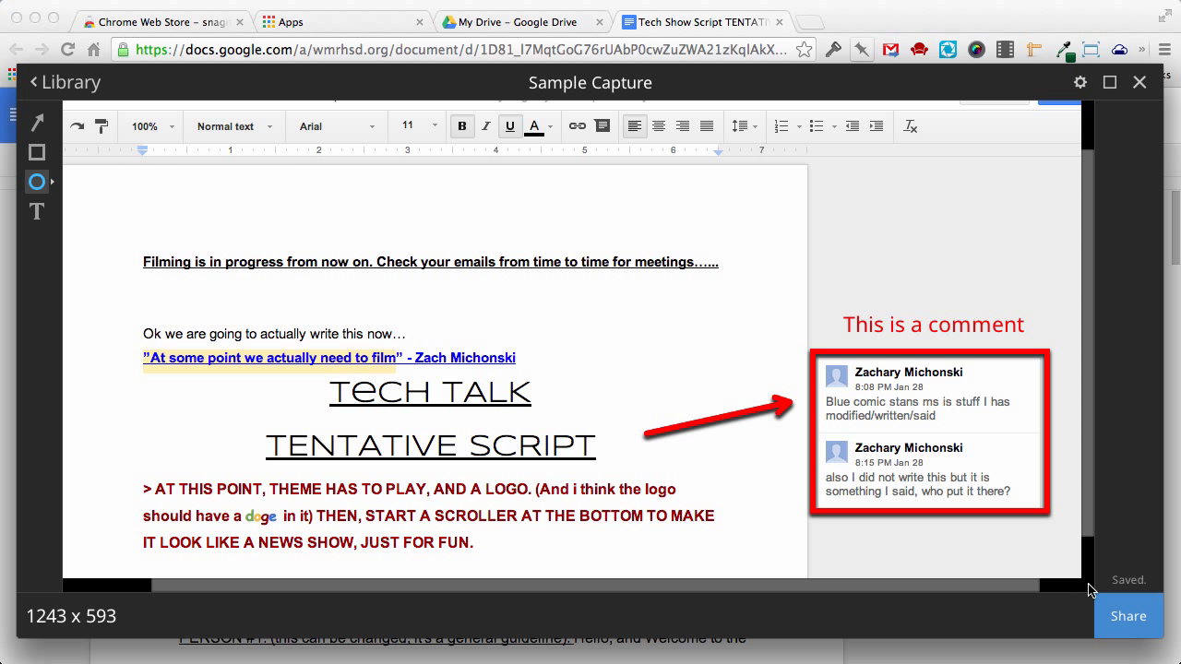
Share the annotated capture to generate its short link.
{"action": "left_click", "coordinate": [1135, 620]}
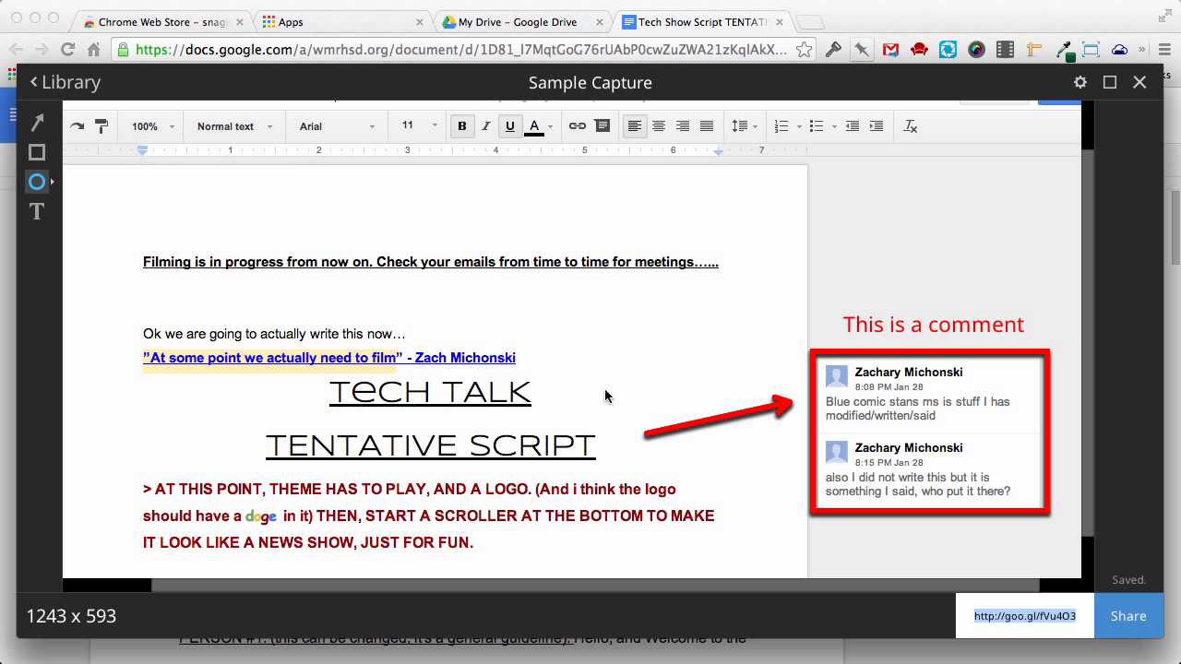
Switch to Google Drive and preview Sample Capture.png in the TechSmith folder under My Drive.
{"action": "left_click", "coordinate": [503, 27]}
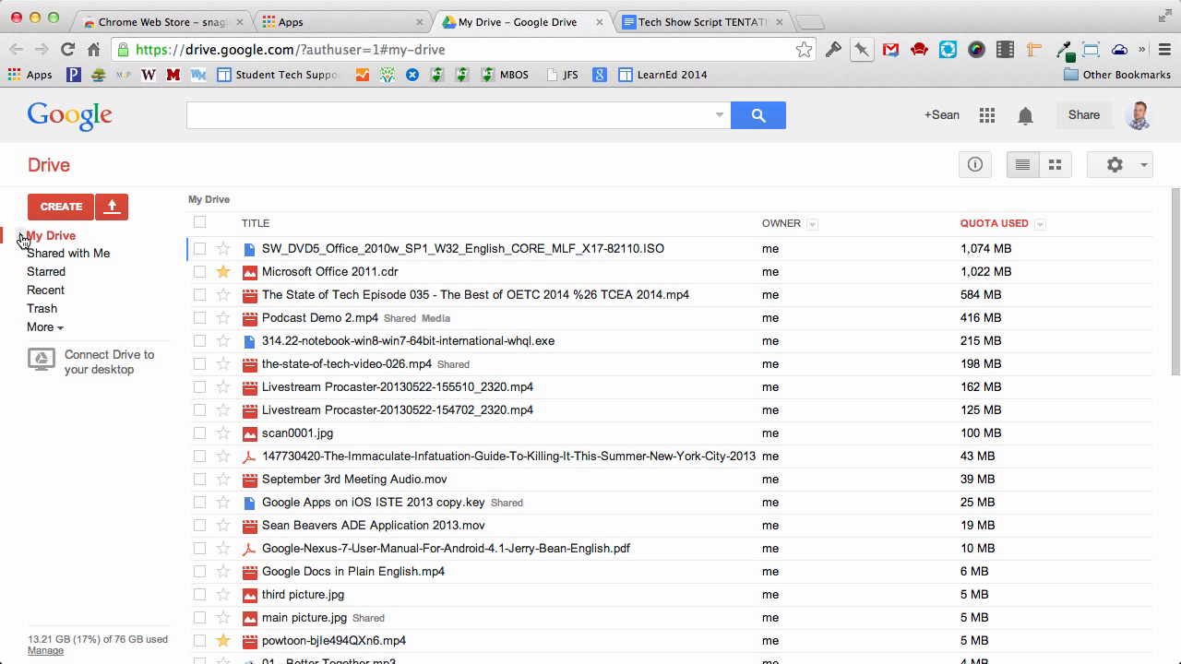
{"action": "left_click", "coordinate": [20, 236]}
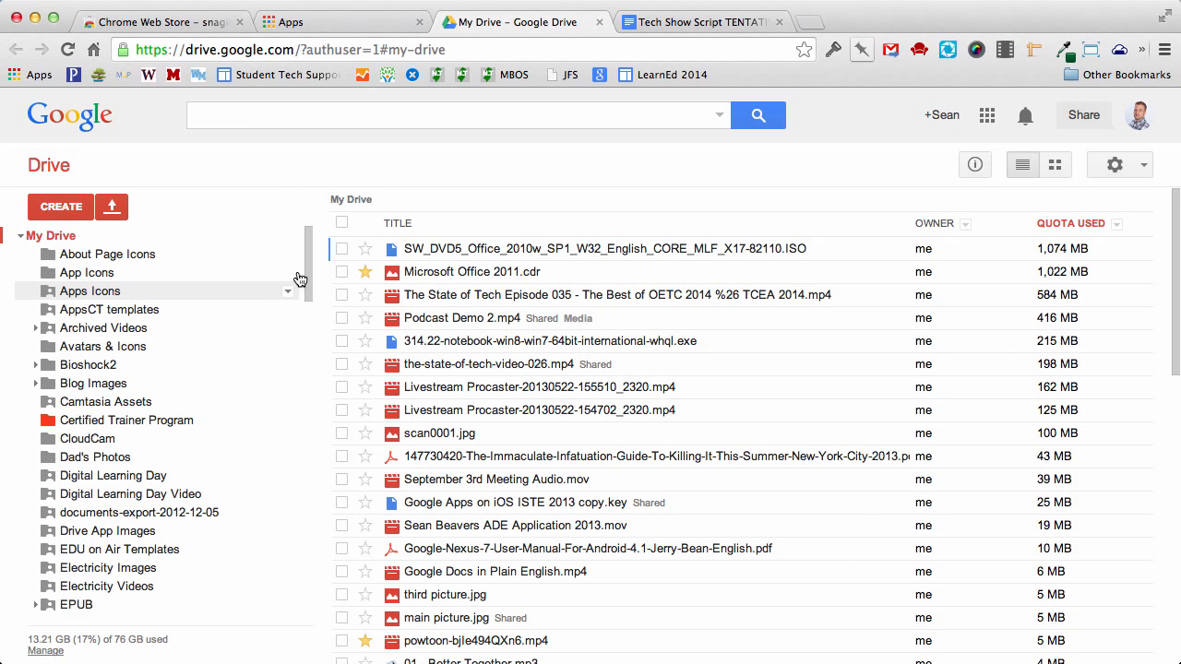
{"action": "left_click_drag", "start_coordinate": [308, 242], "coordinate": [308, 375]}
{"action": "left_click_drag", "start_coordinate": [307, 380], "coordinate": [306, 523]}
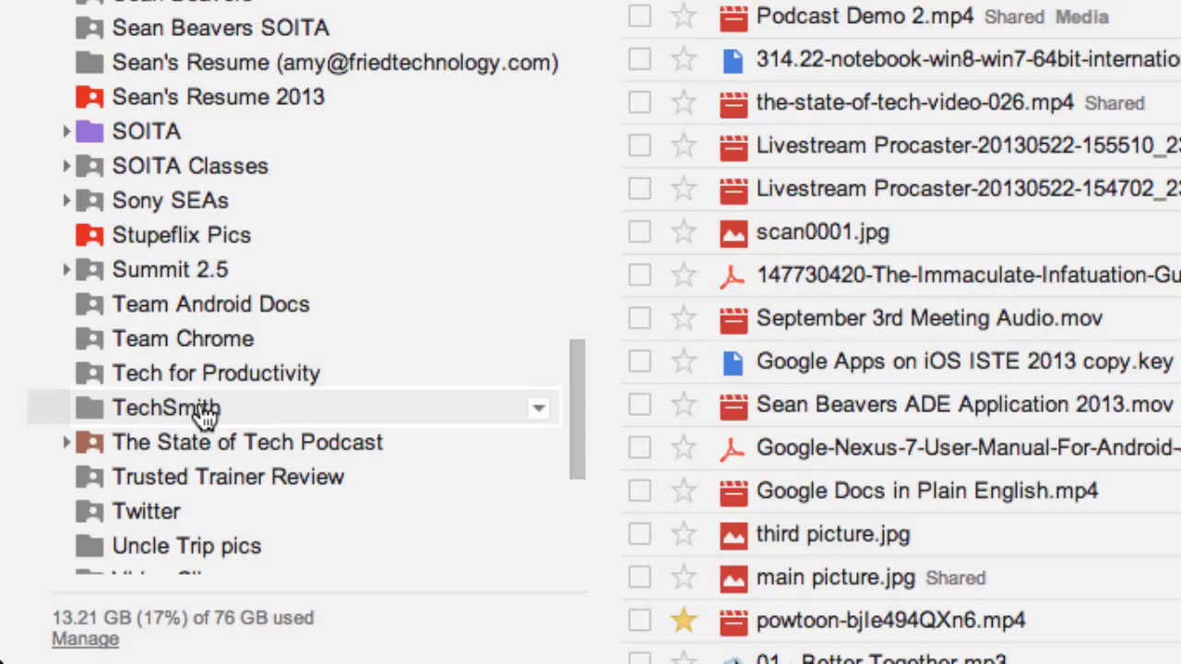
{"action": "left_click", "coordinate": [205, 415]}
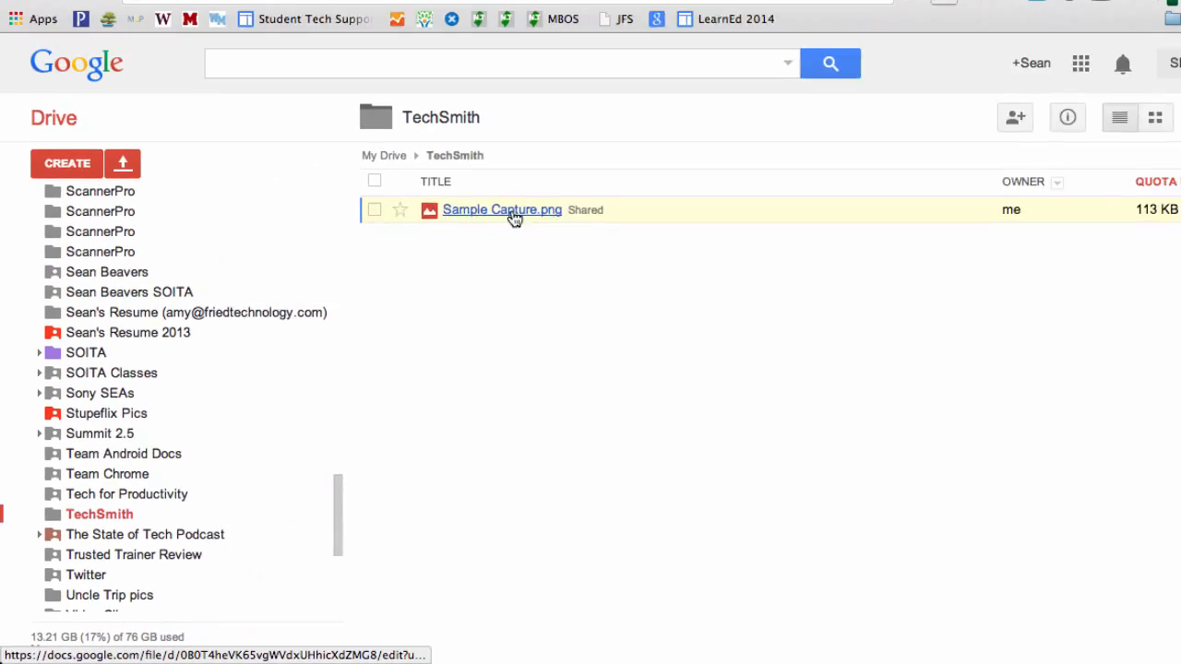
{"action": "left_click", "coordinate": [469, 255]}
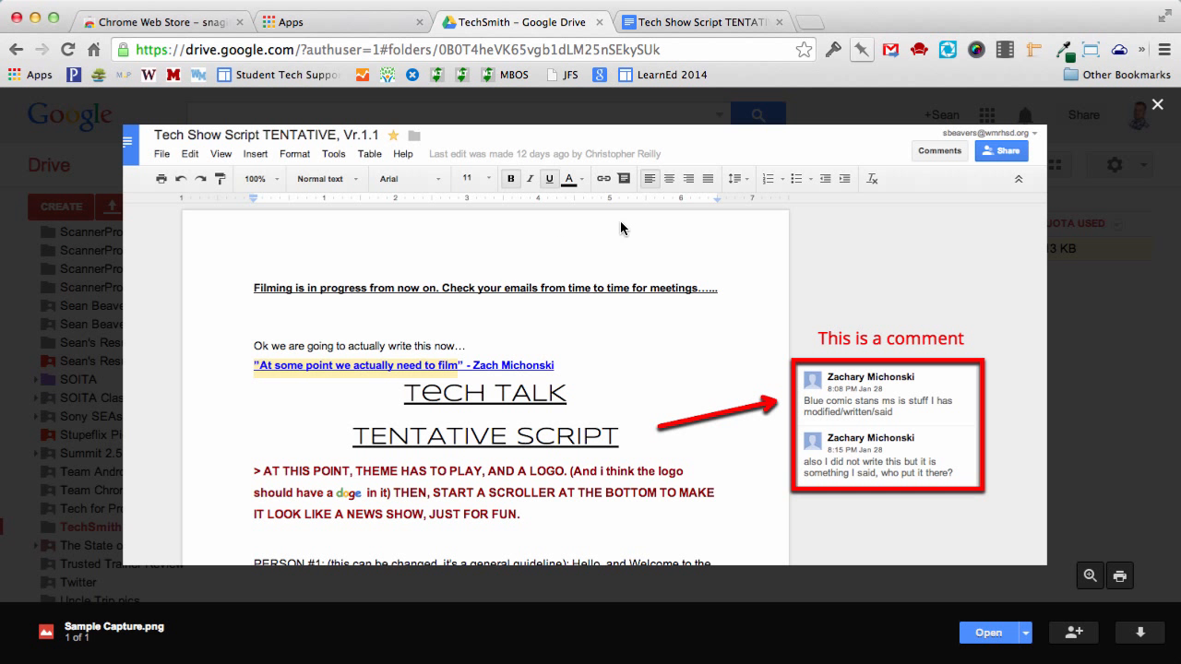
{"action": "left_click", "coordinate": [133, 22]}
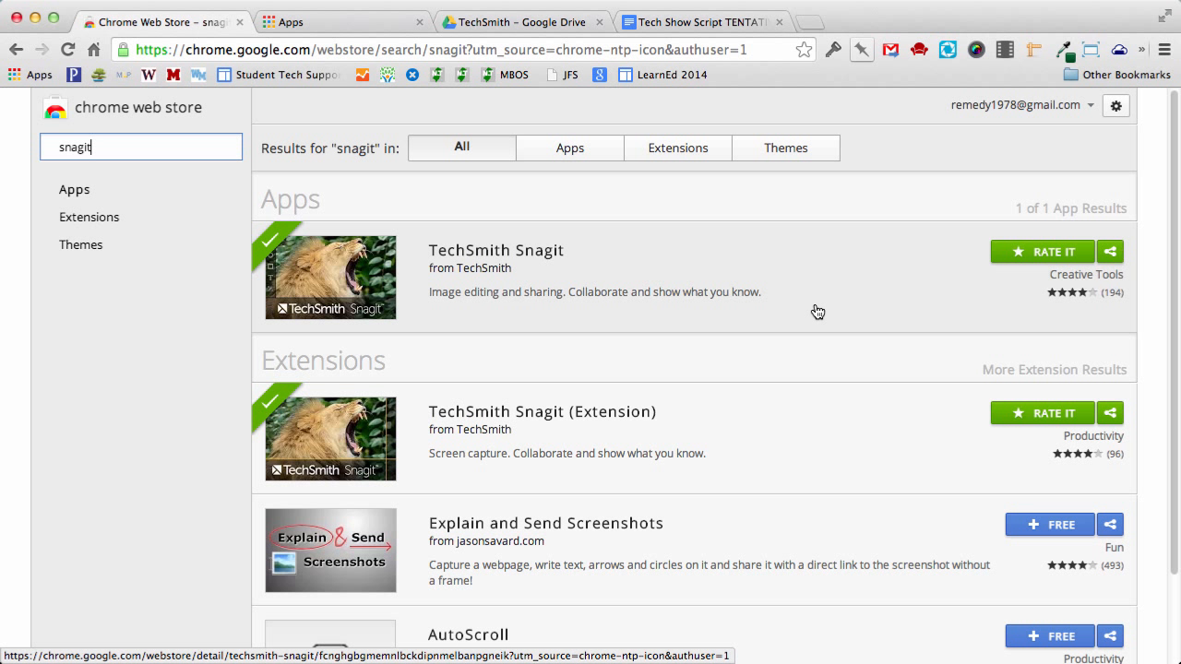
{"action": "left_click", "coordinate": [817, 0]}
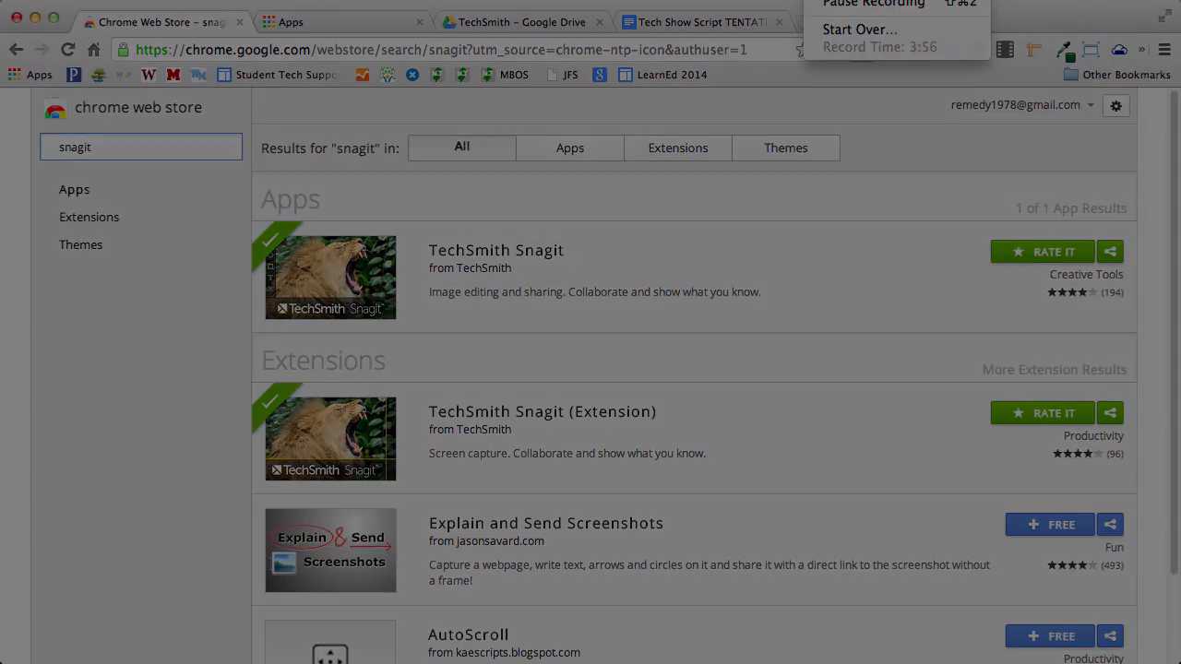